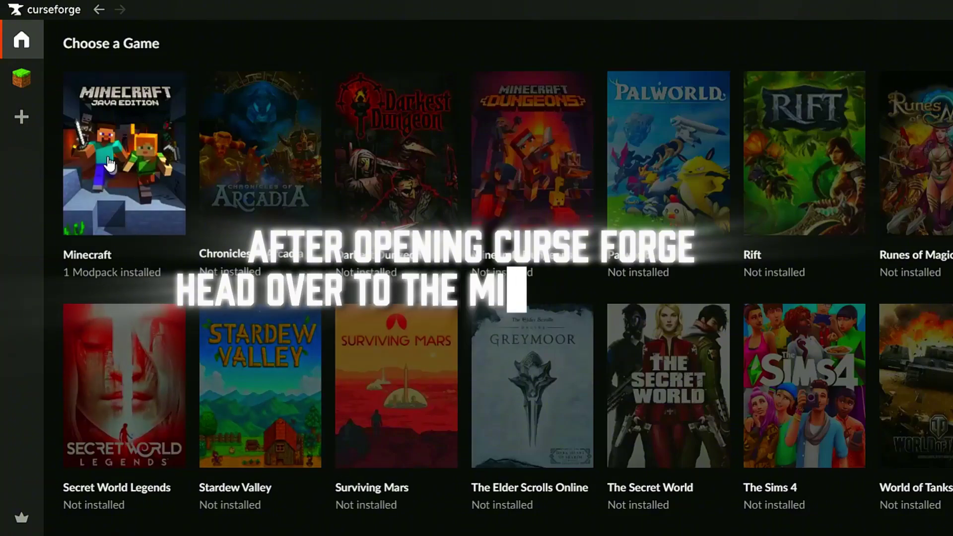
- Import the parkour.zip profile as a new Minecraft modpack in CurseForge
left_click(112, 166)
left_click(185, 123)
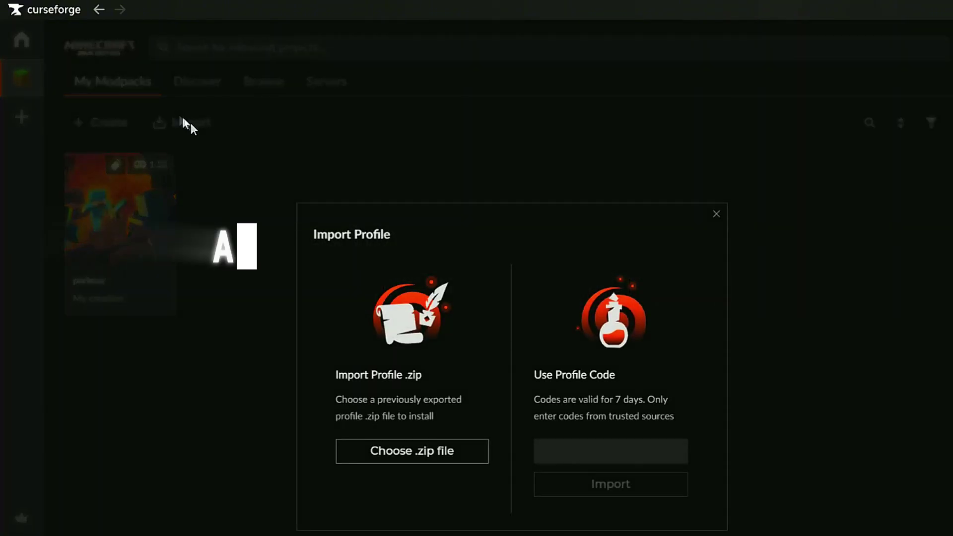
left_click(412, 452)
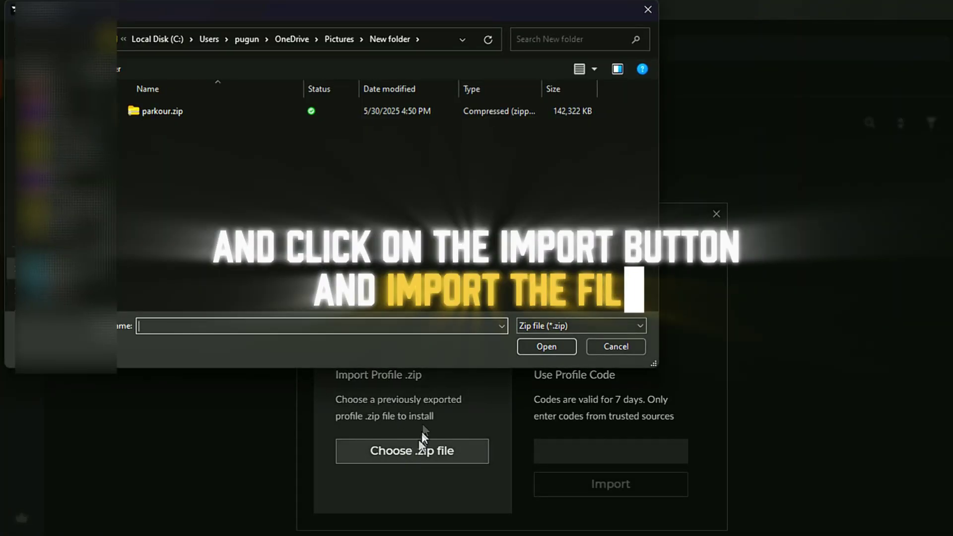
double_click(153, 112)
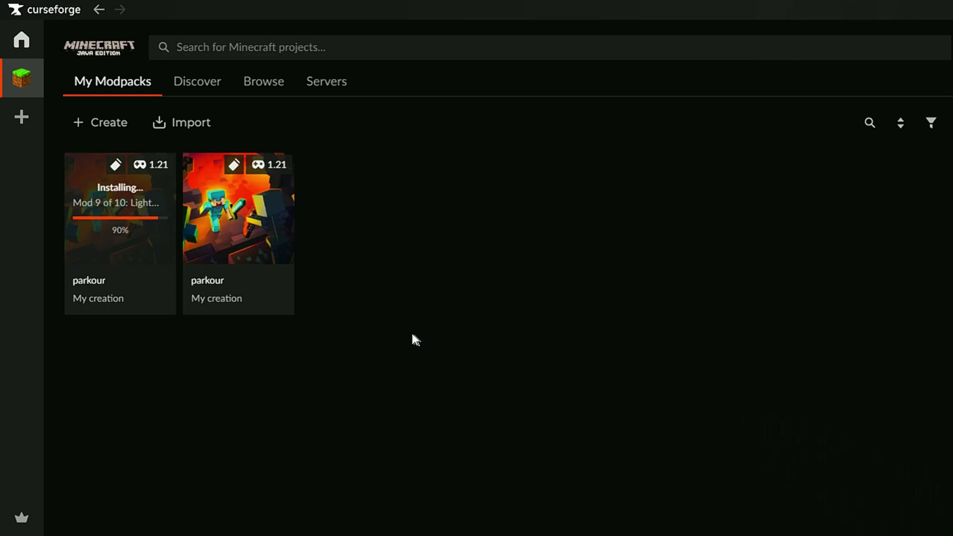
- Browse the parkour modpack's Resource Packs, Shaders and Mods lists
left_click(131, 239)
left_click(277, 248)
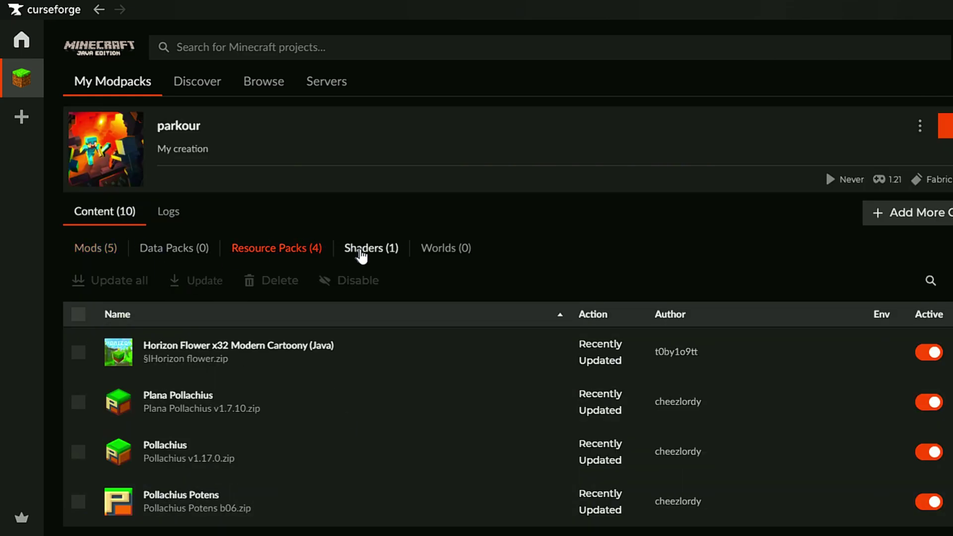
left_click(371, 248)
left_click(95, 249)
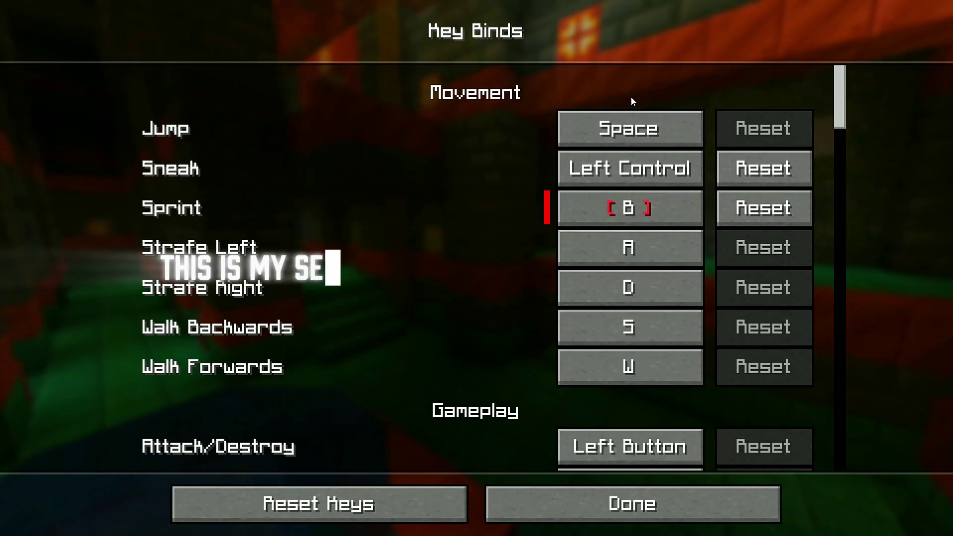
- Scroll the Key Binds list down to the Replay Mod bindings, with Settings on G
scroll(788, 159, "down", 15)
scroll(838, 288, "down", 10)
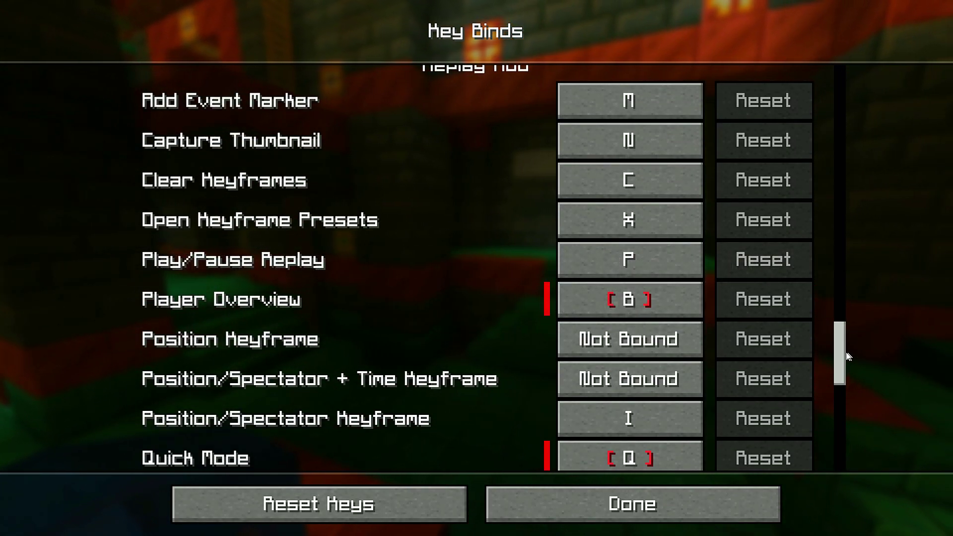
scroll(847, 412, "down", 9)
left_click_drag(846, 407, 845, 379)
- Return to the title screen and launch the Parkour City singleplayer world
left_click(672, 492)
left_click(673, 492)
left_click(641, 503)
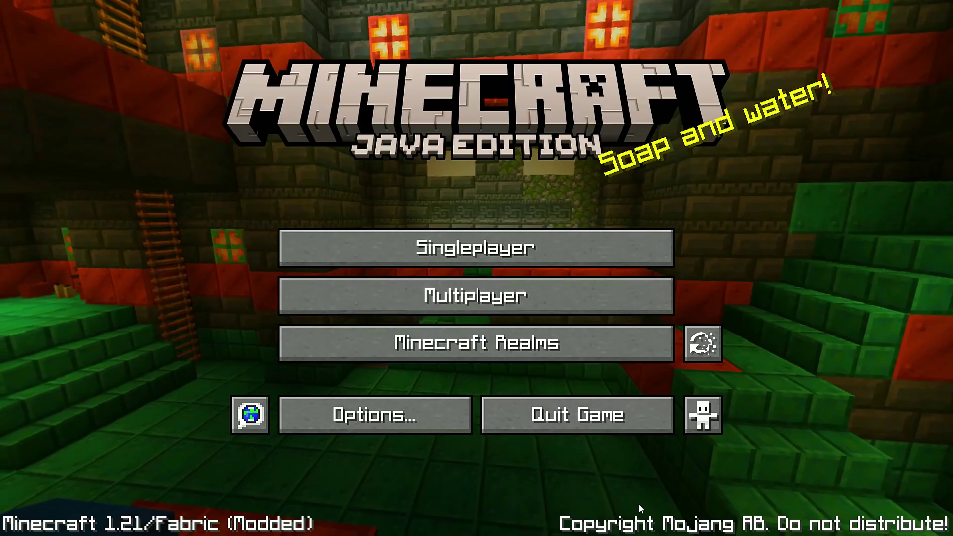
left_click(301, 244)
left_click(252, 138)
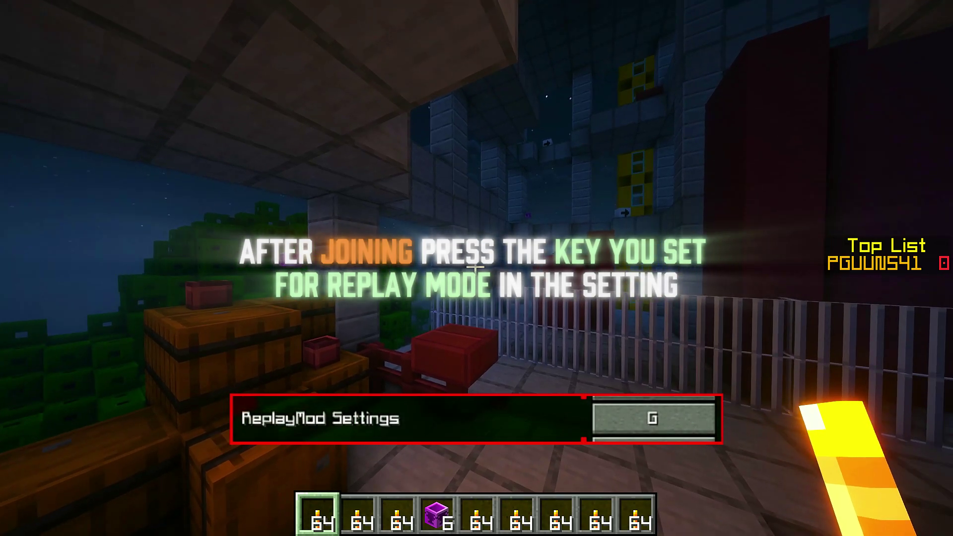
- Check Replay Mod Settings (Record Singleplayer ON, Automatic Recording OFF) via G, then close them
key("g")
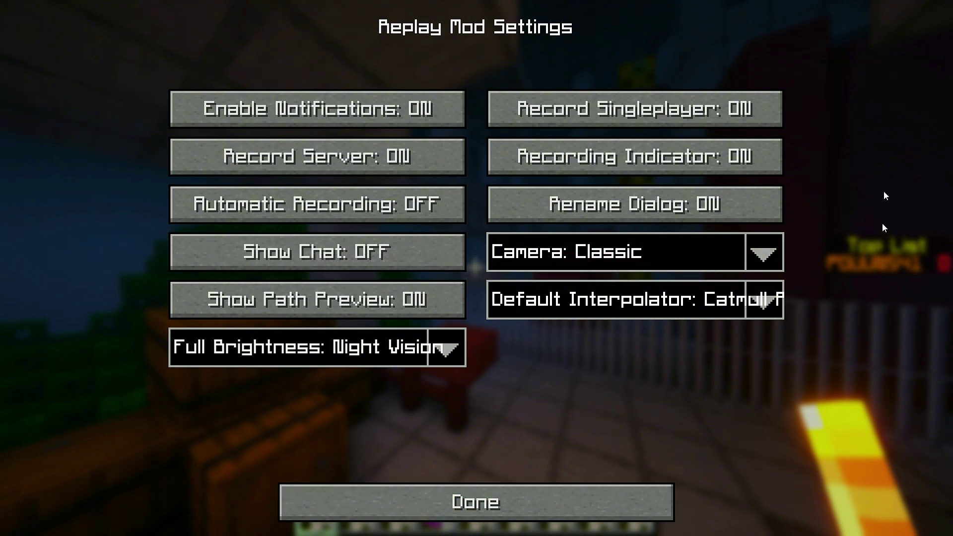
left_click(458, 500)
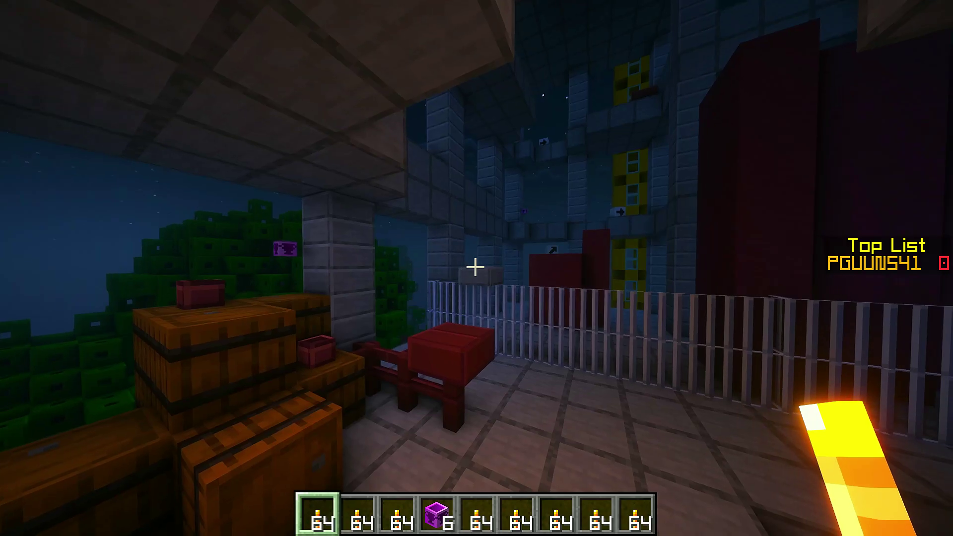
- Open the world to LAN in Creative mode with commands allowed
key("Escape")
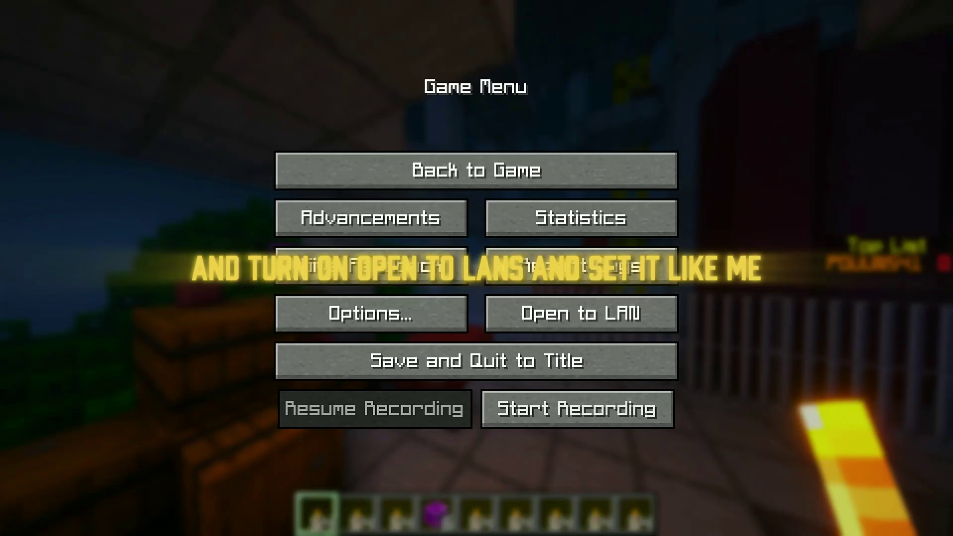
left_click(538, 311)
left_click(389, 220)
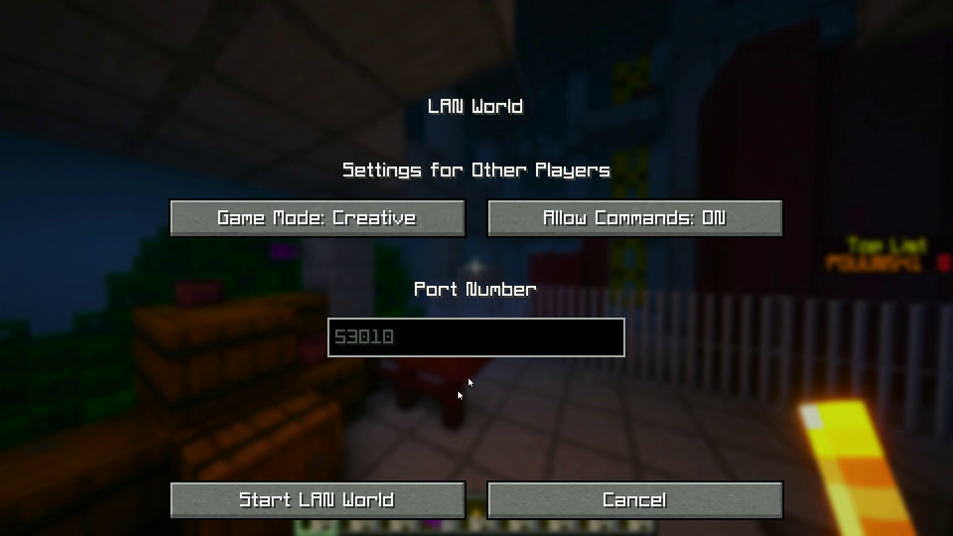
left_click(317, 500)
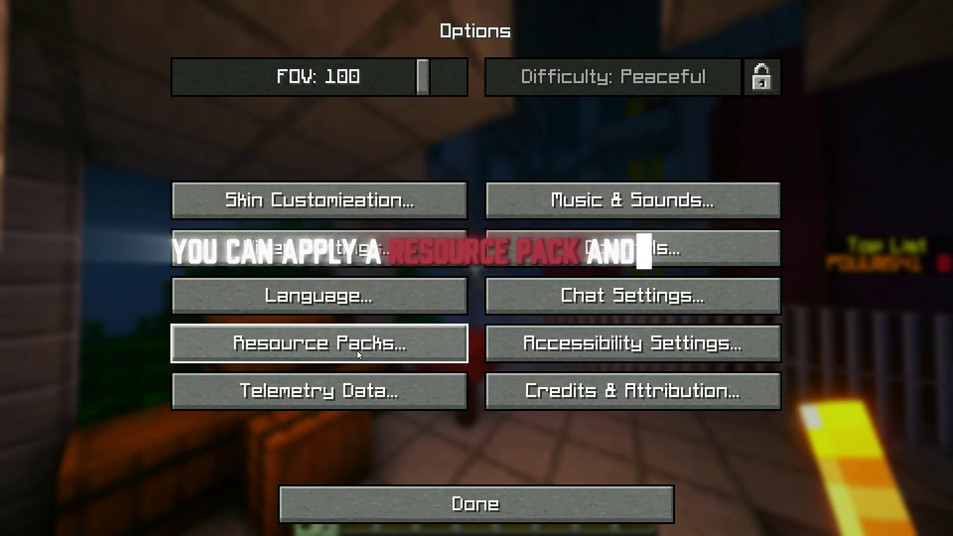
- Review the resource packs and the ComplementaryReimagined_r5.5.1 shader pack configuration
left_click(356, 351)
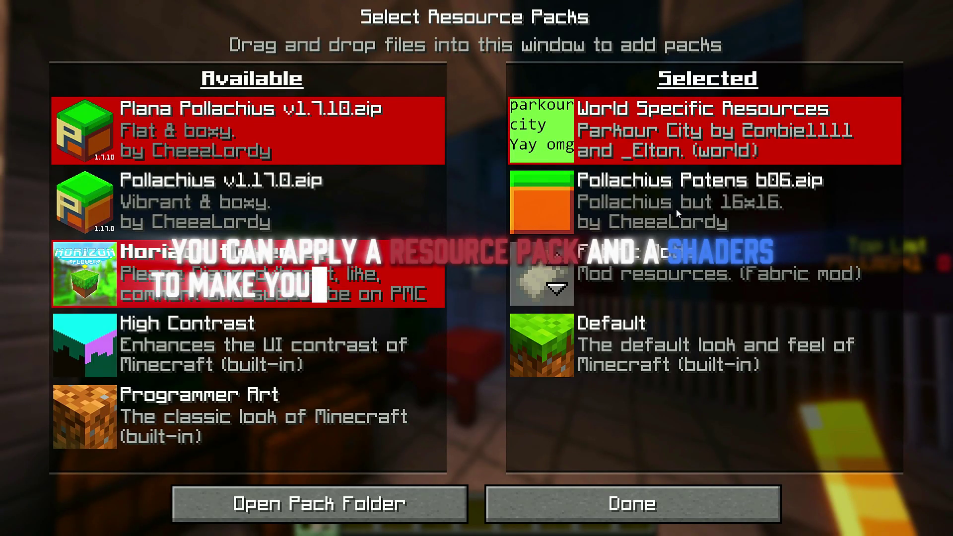
left_click(571, 511)
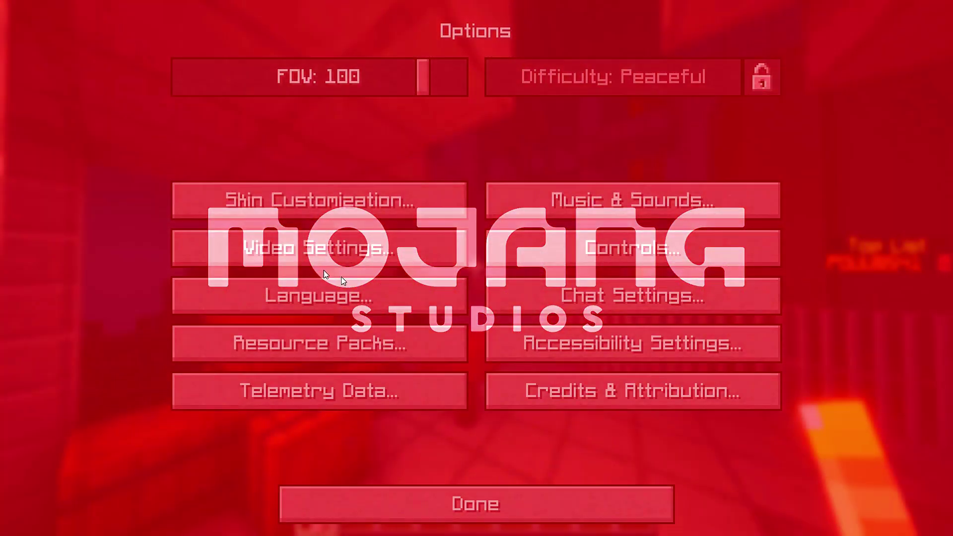
left_click(350, 255)
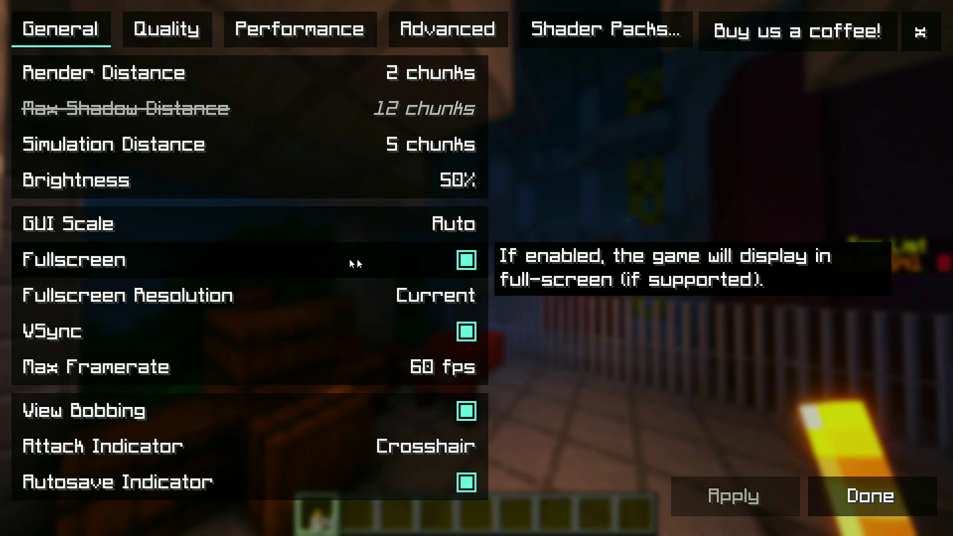
left_click(606, 30)
left_click(641, 453)
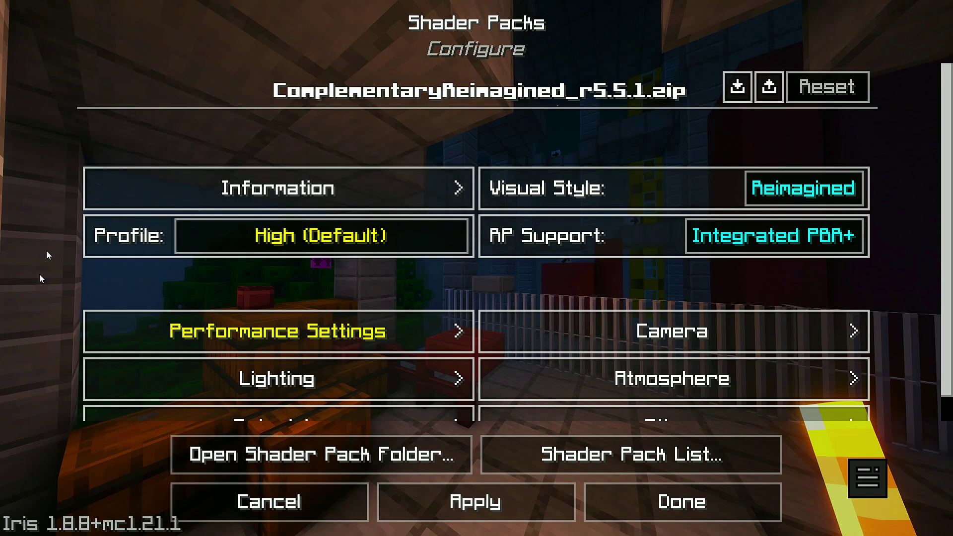
left_click(632, 503)
- Resume the game, then start Replay Mod recording from the game menu
key("Escape")
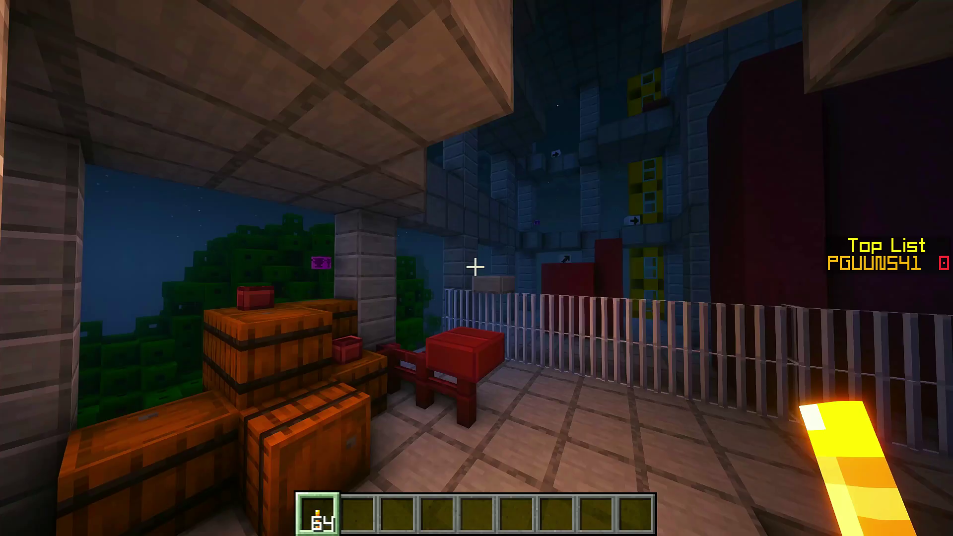
key("Escape")
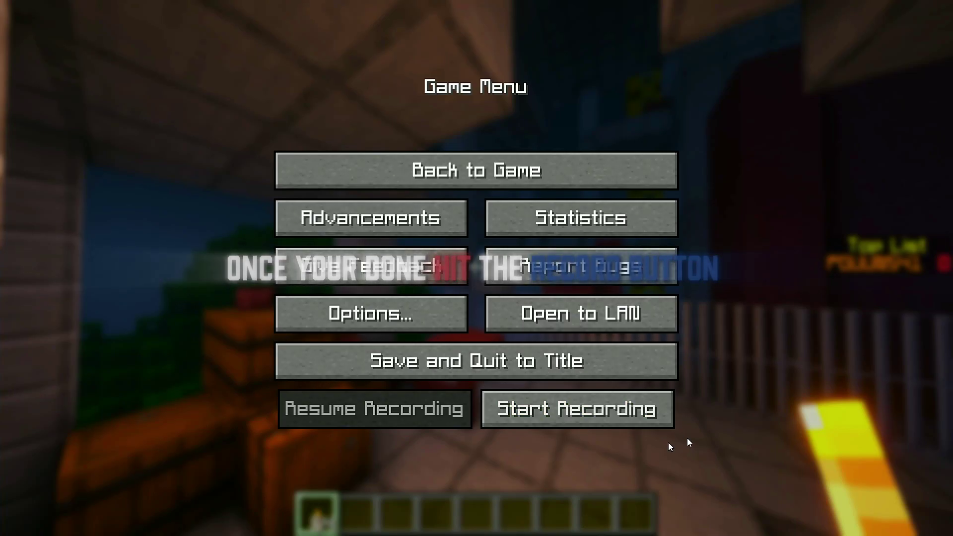
left_click(607, 398)
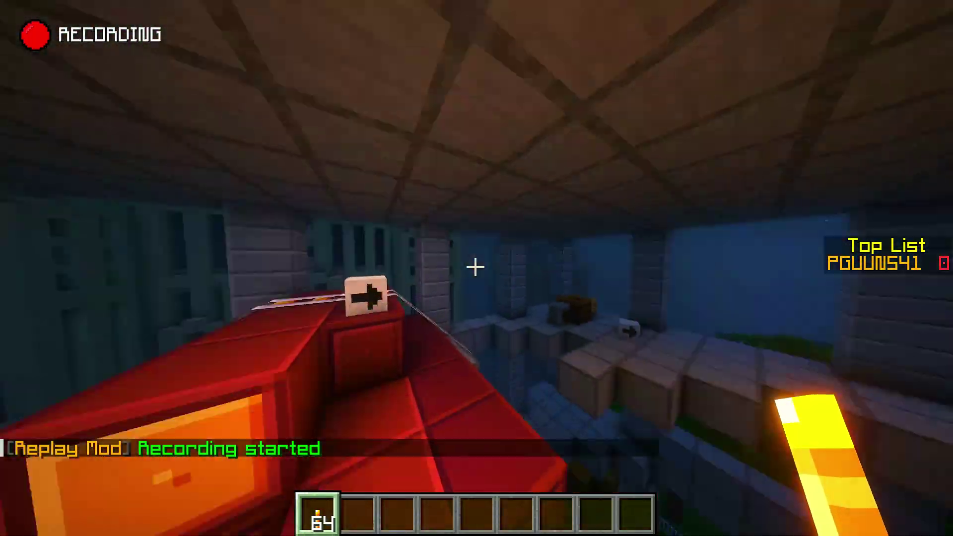
- Run through the parkour course around the tower, then pause and resume
key("w")
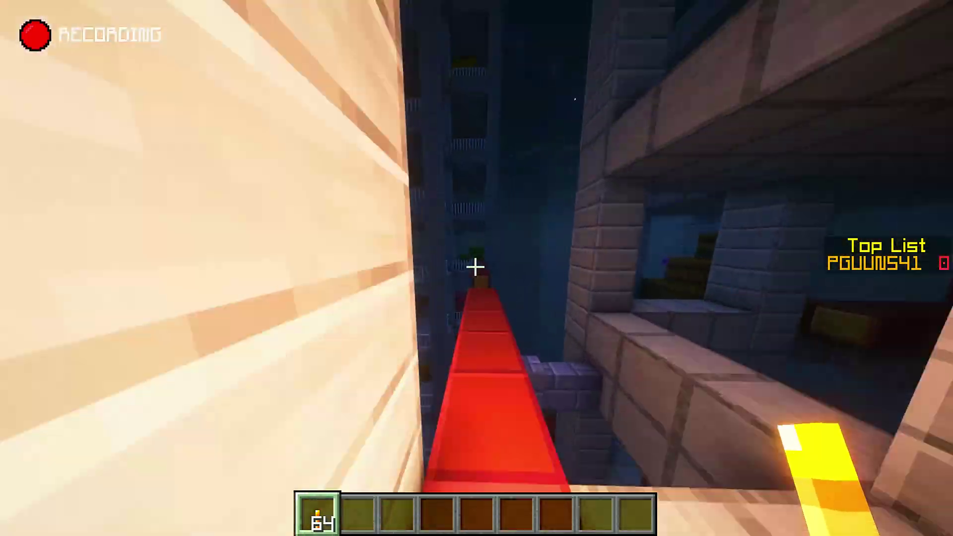
key("w")
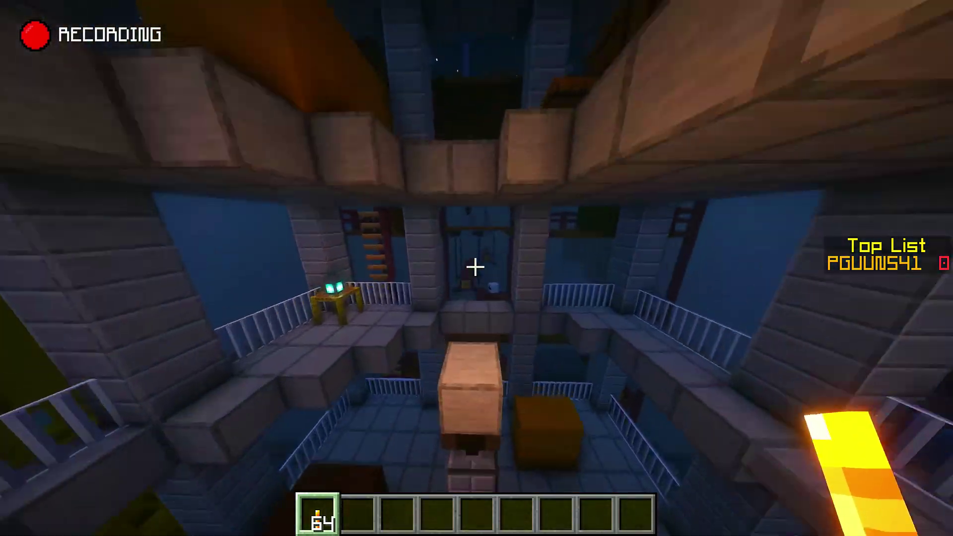
key("w")
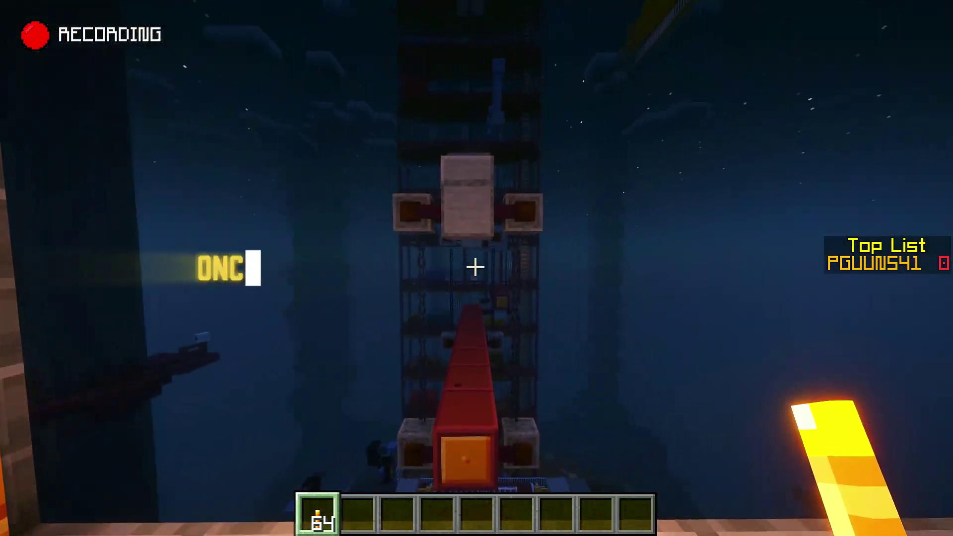
key("Escape")
left_click(599, 409)
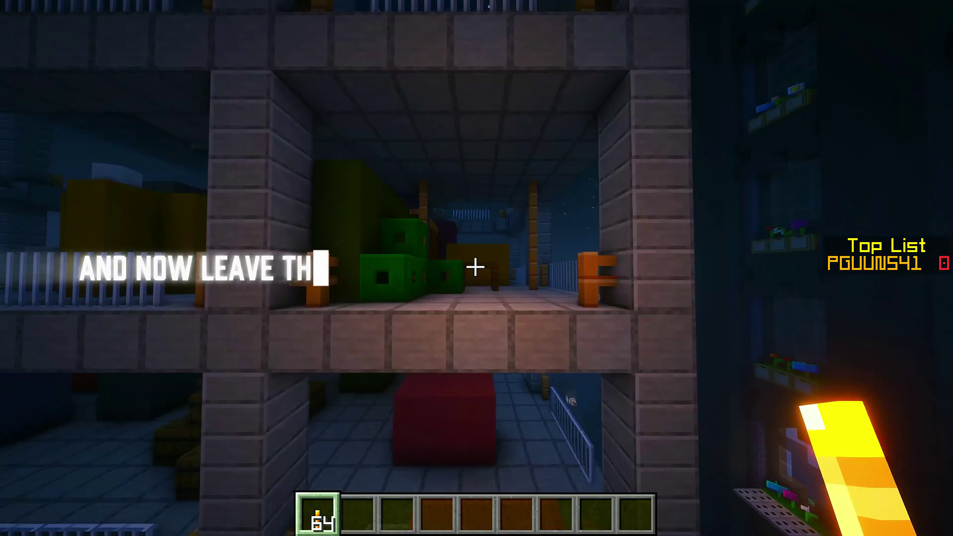
- Save and quit to title, then load the newest 20-second Parkour City replay
key("Escape")
left_click(526, 362)
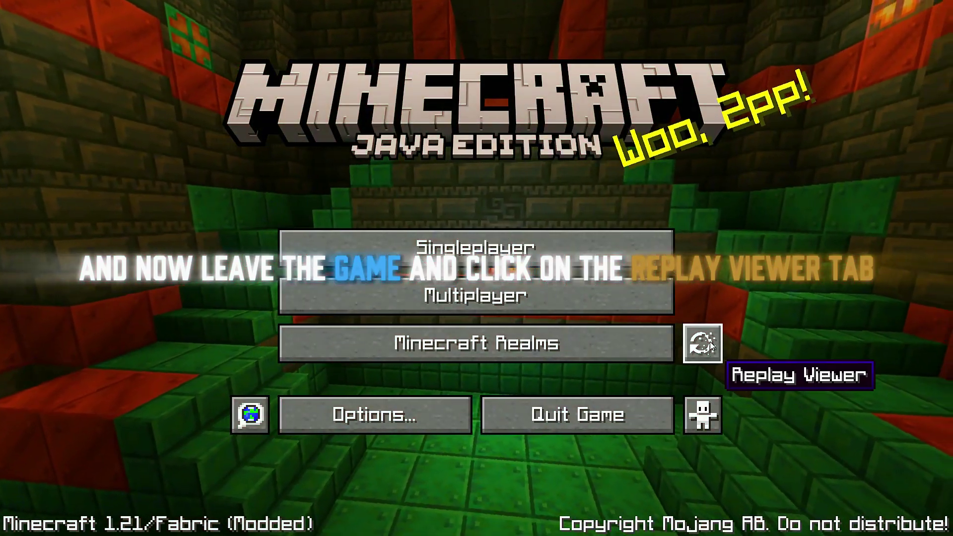
left_click(702, 343)
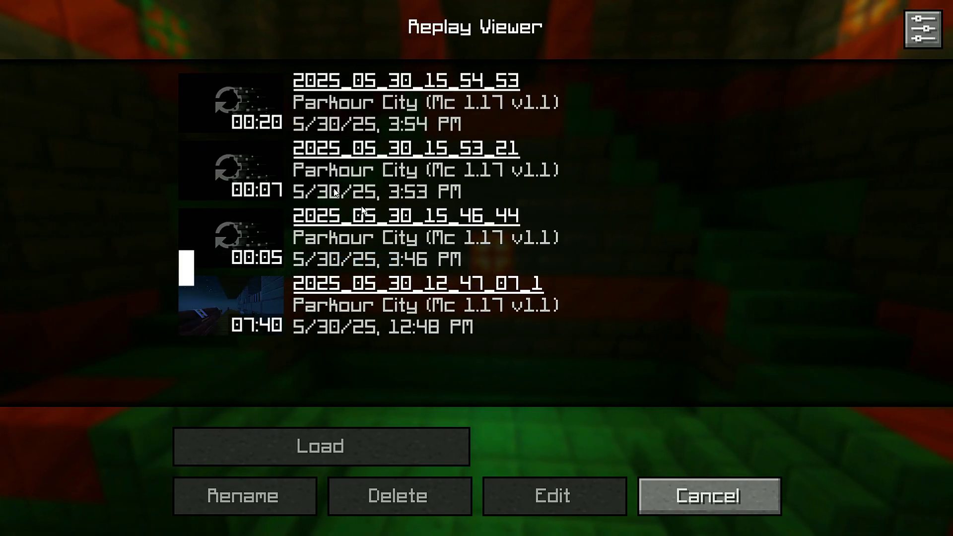
left_click(266, 455)
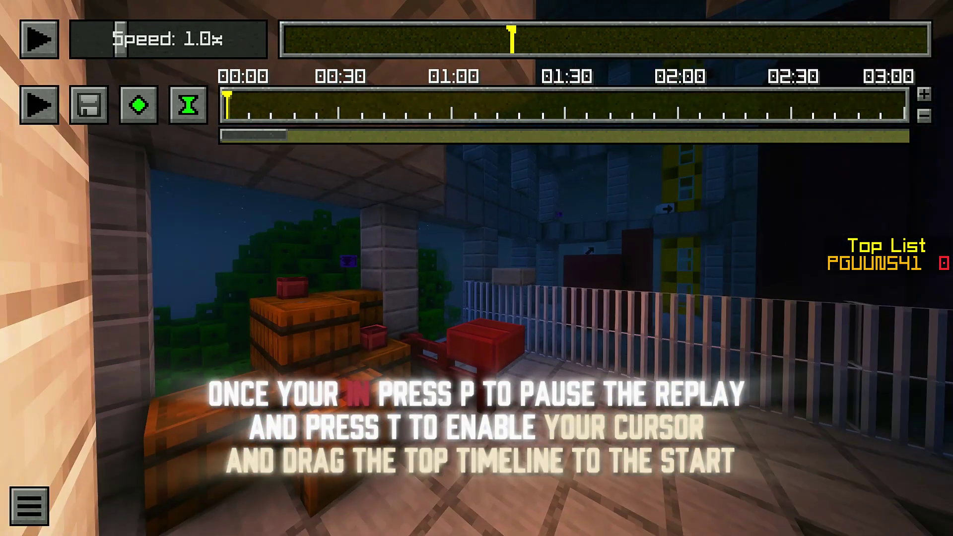
- Spectate the recorded player in first person and keyframe the replay's start and 00:20 end
left_click(285, 31)
key("t")
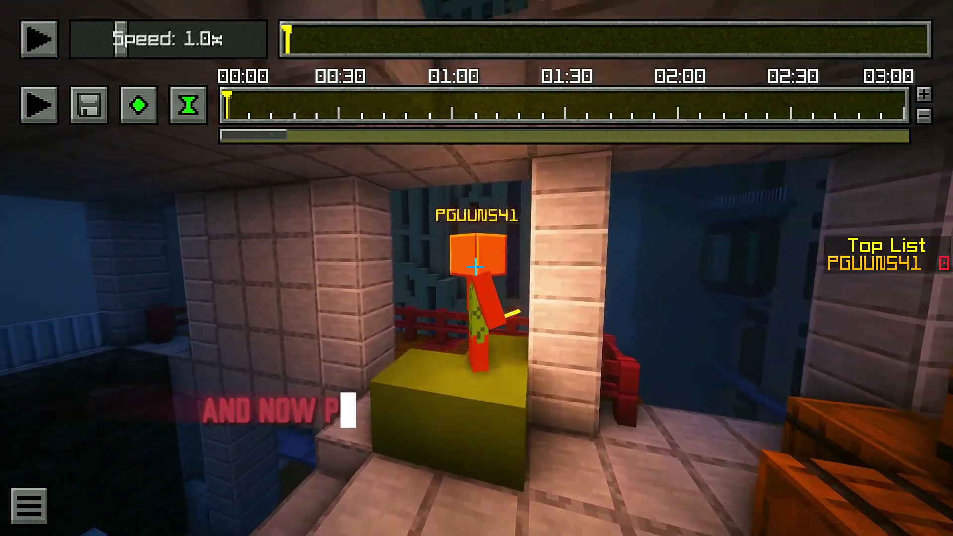
key("b")
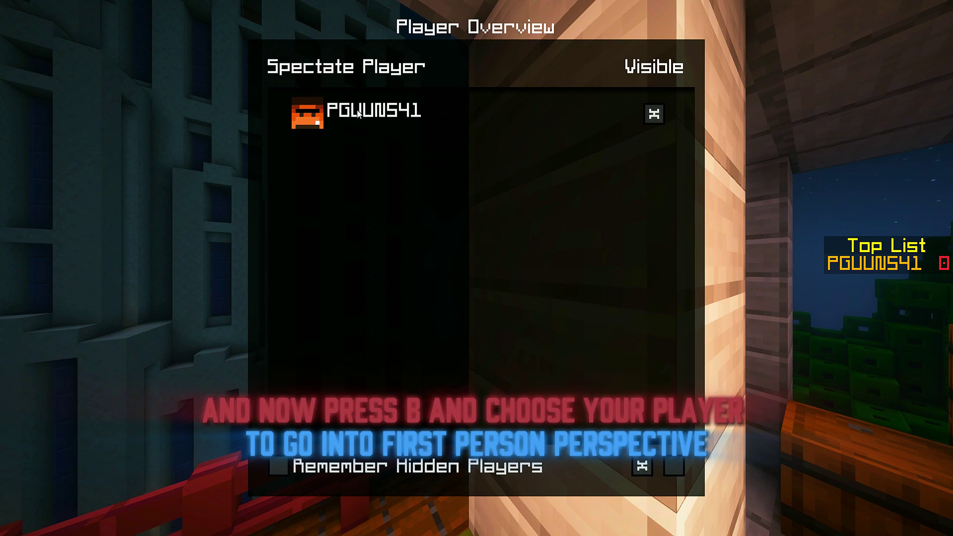
left_click(359, 114)
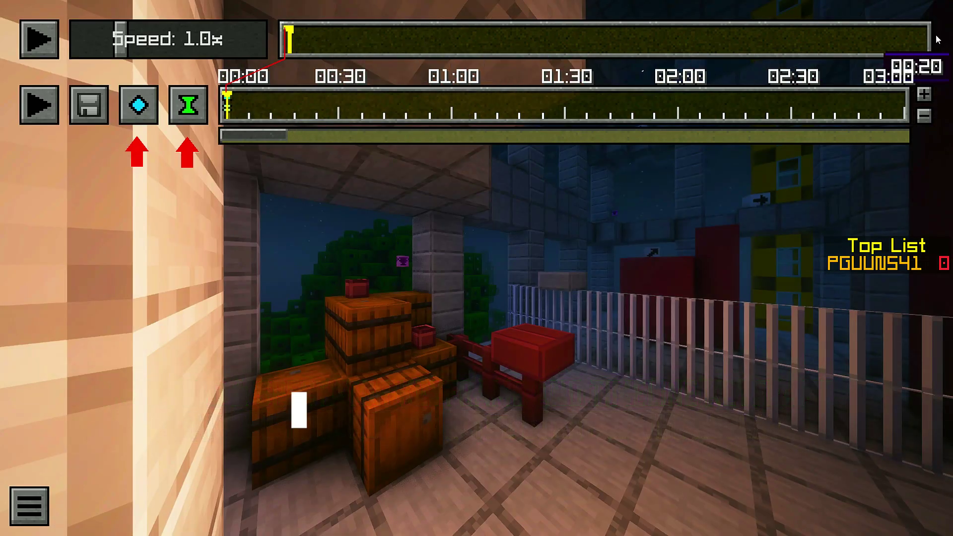
left_click(926, 29)
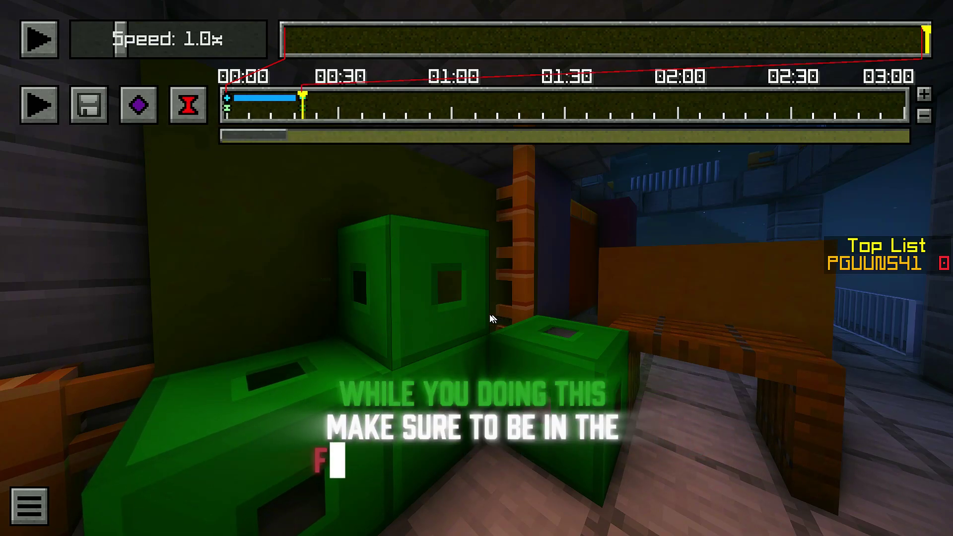
- Render the camera path as MP4 Custom Bitrate at 1920x1080, 20 mbps, 60 fps
left_click(90, 105)
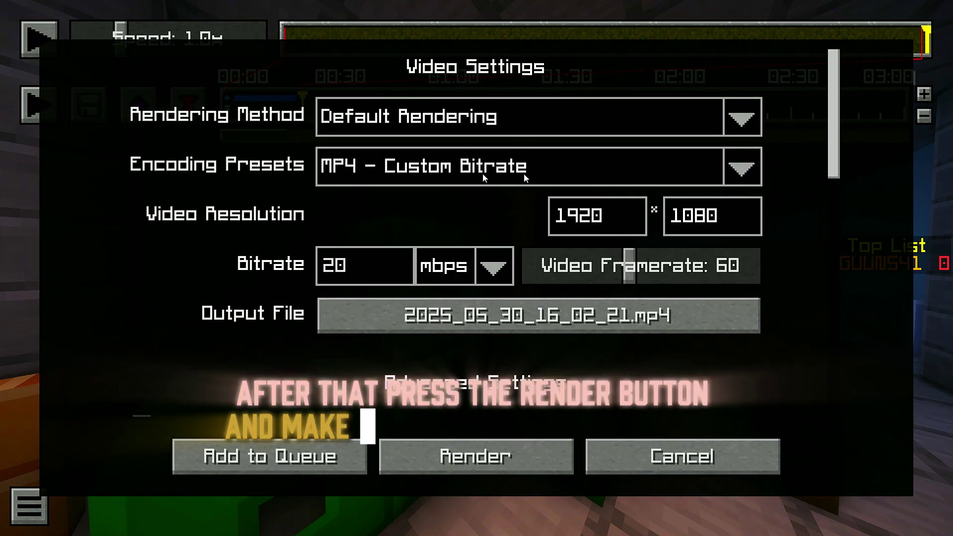
scroll(401, 244, "down", 10)
left_click(470, 454)
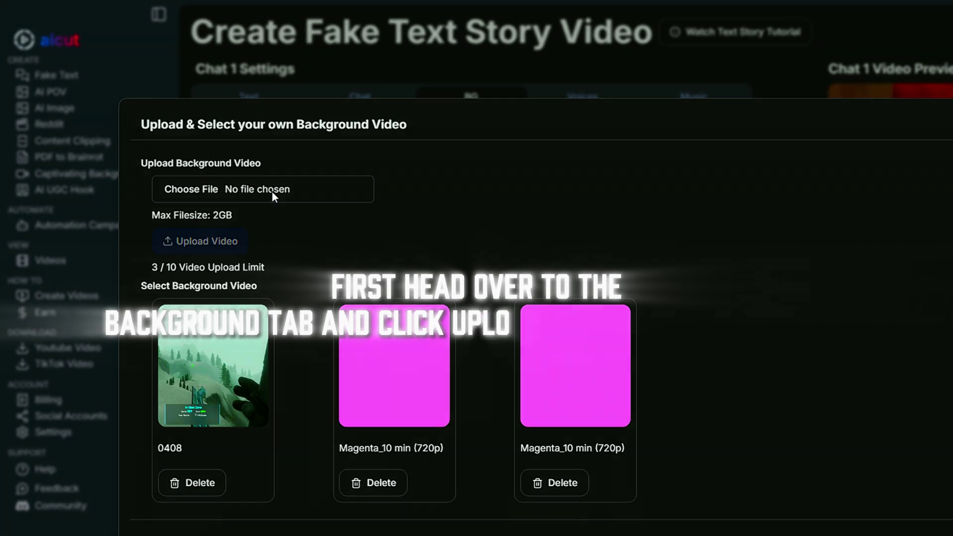
- Upload 2025_05_30_13_49_07.mp4 from disk as the story's background video
left_click(277, 199)
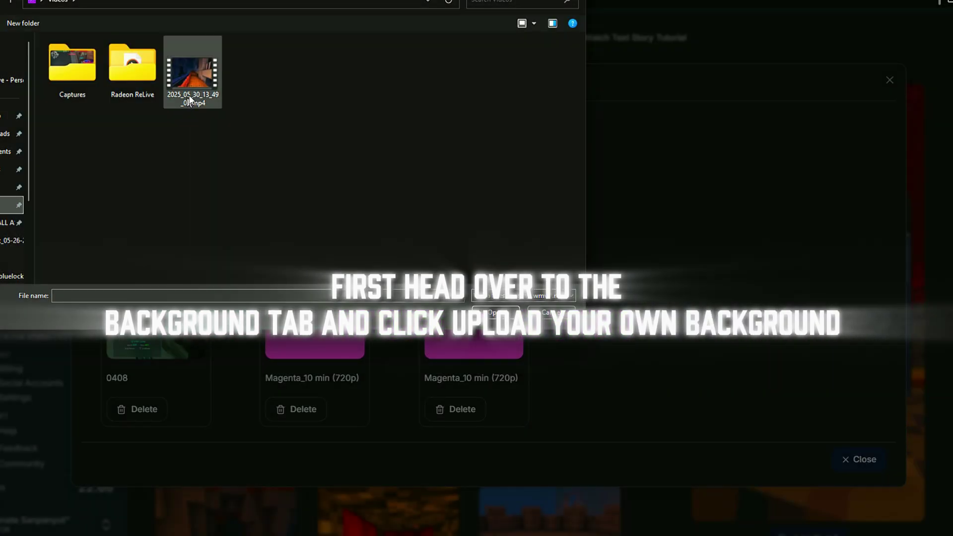
double_click(202, 76)
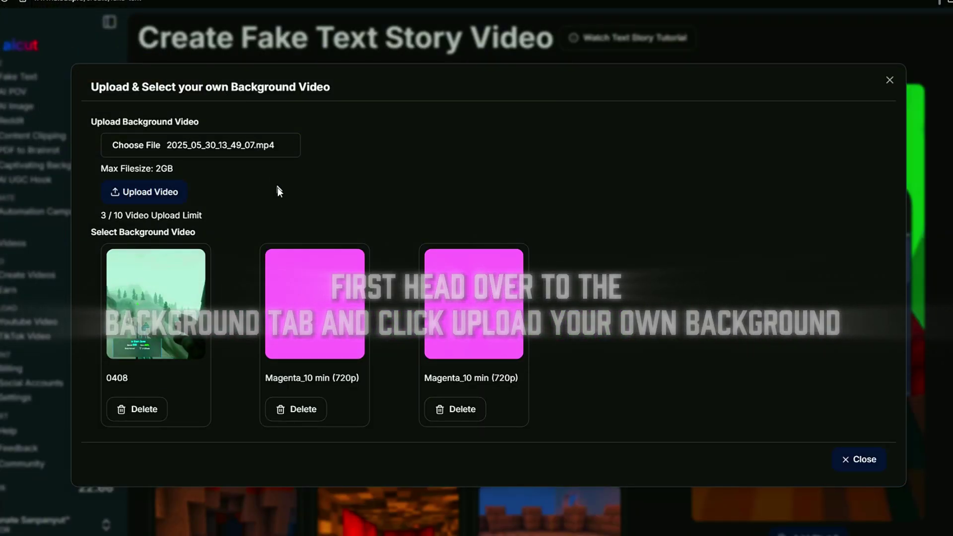
left_click(138, 193)
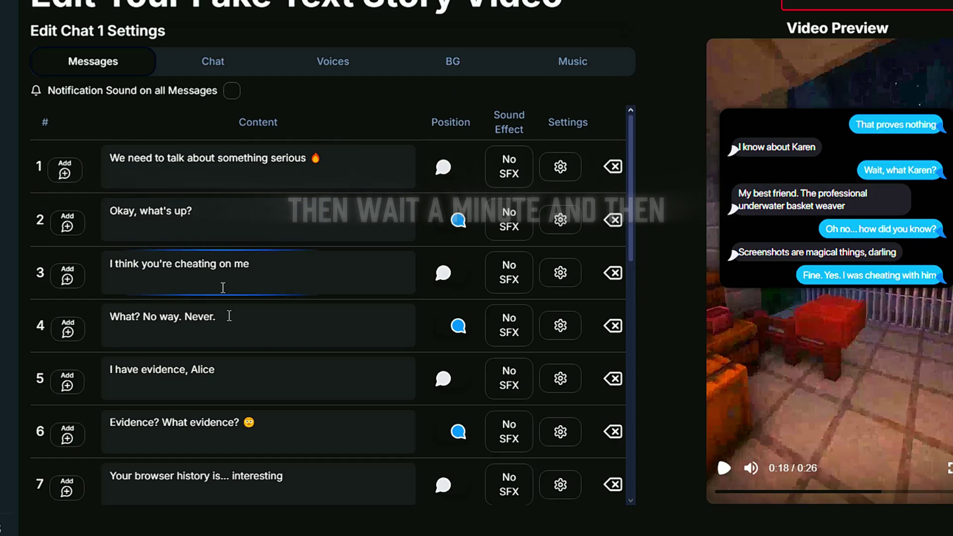
- Start the final render of the fake text story video below the messages table
scroll(226, 315, "down", 8)
left_click(437, 412)
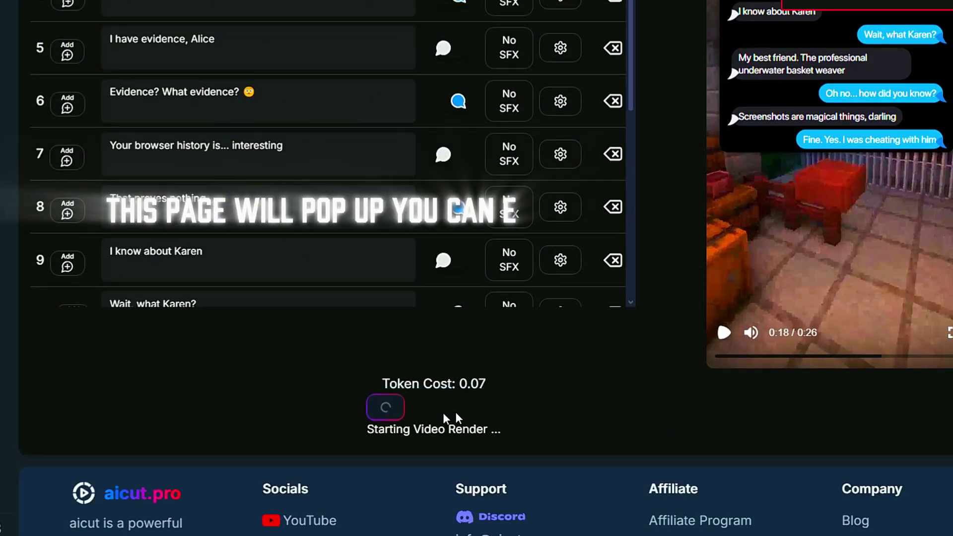